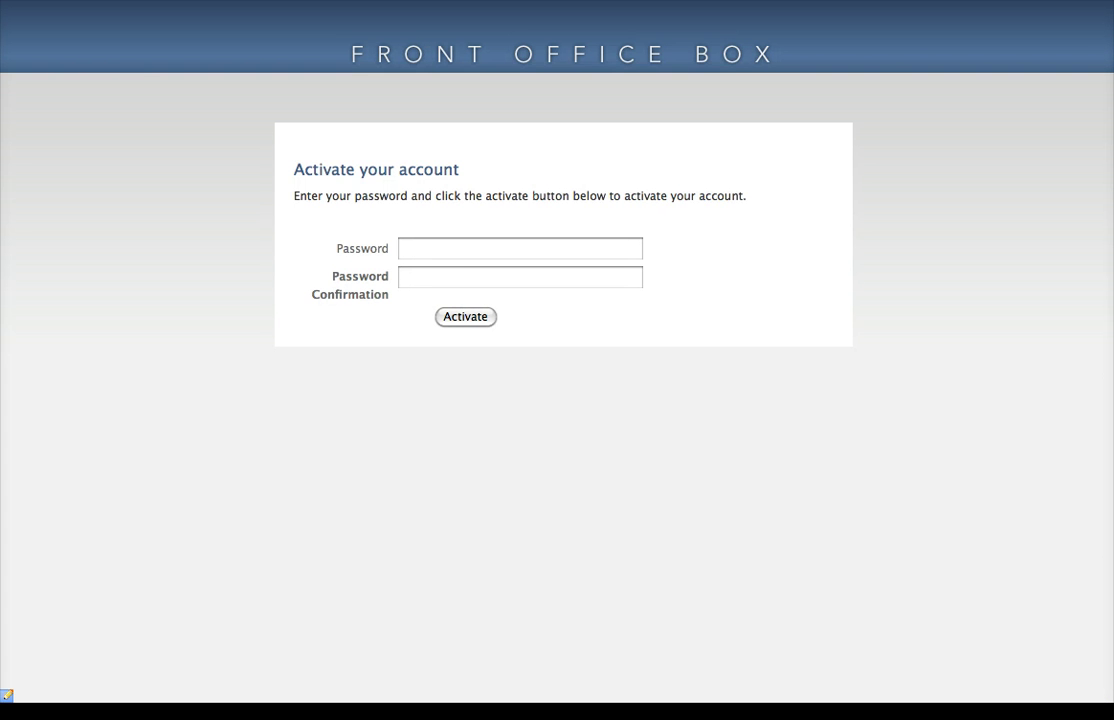
Enter and confirm a new account password, then activate the account.
click(441, 248)
text(••••)
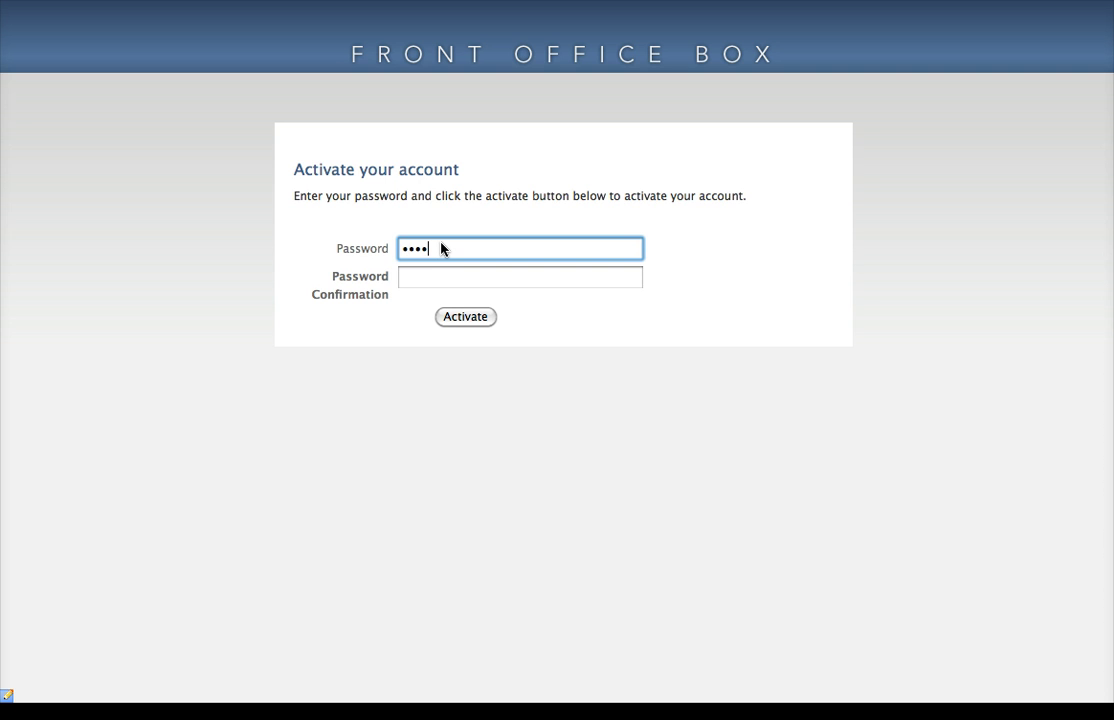
text(••••)
key(BackSpace)
key(BackSpace)
key(BackSpace)
key(BackSpace)
key(BackSpace)
key(BackSpace)
key(BackSpace)
key(BackSpace)
text(•••••••••••)
click(433, 282)
text(••••••)
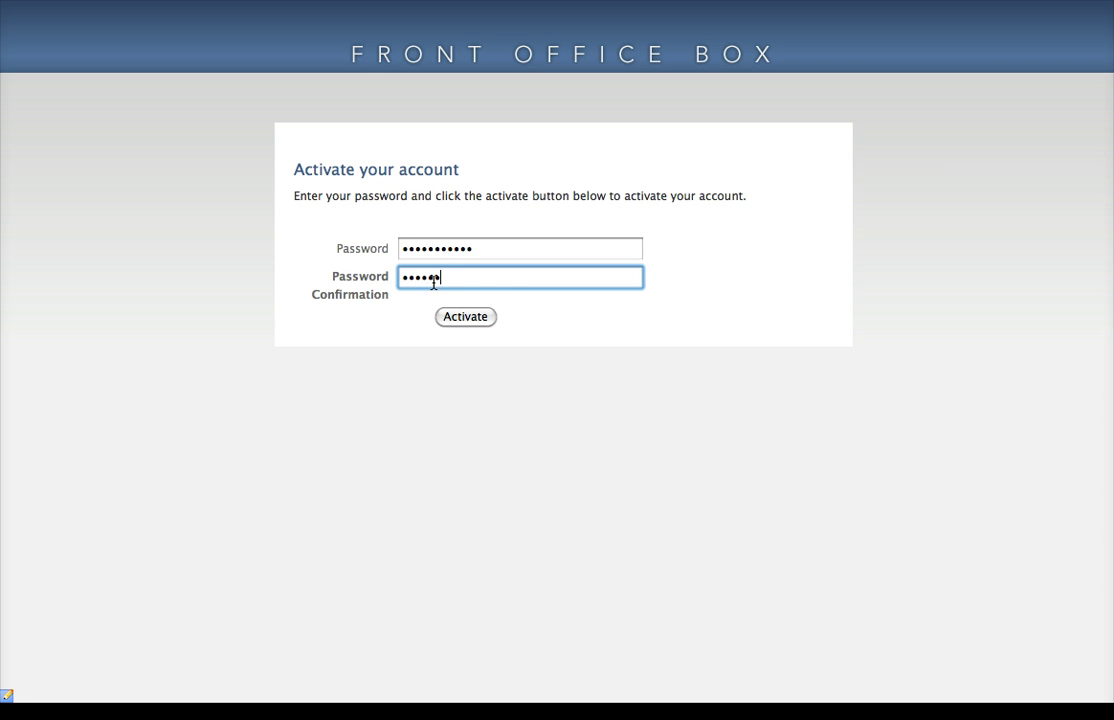
text(•••••)
click(474, 316)
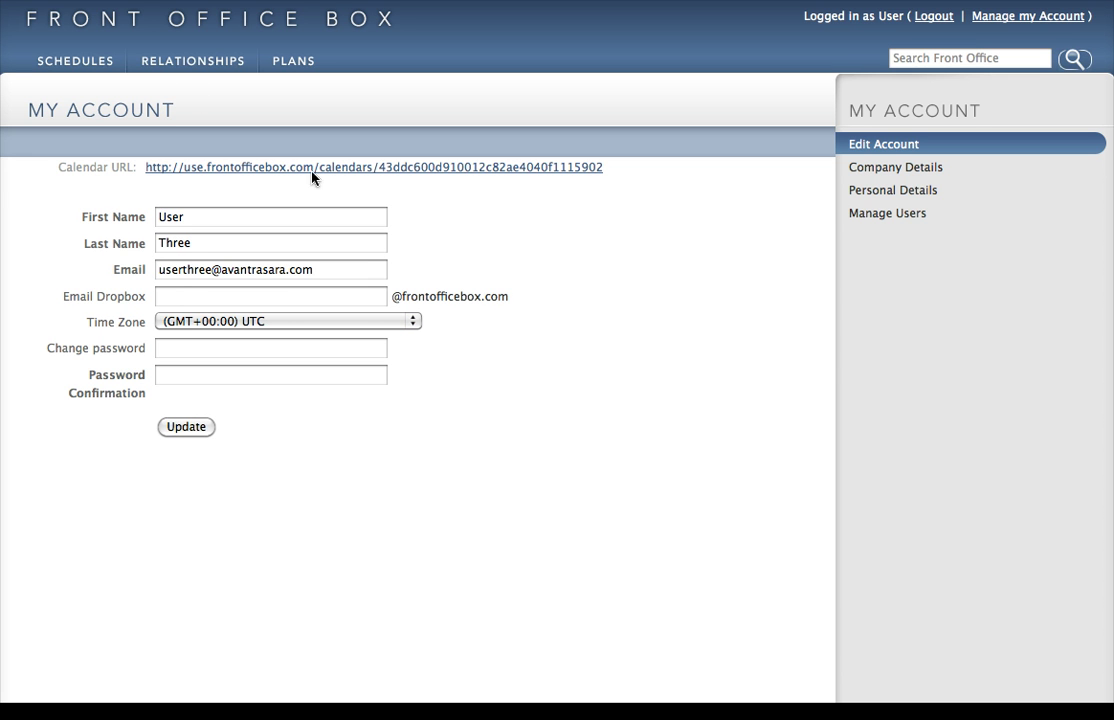
Start a new plan for company ABC Inc named 'Test Sales Project'.
click(295, 63)
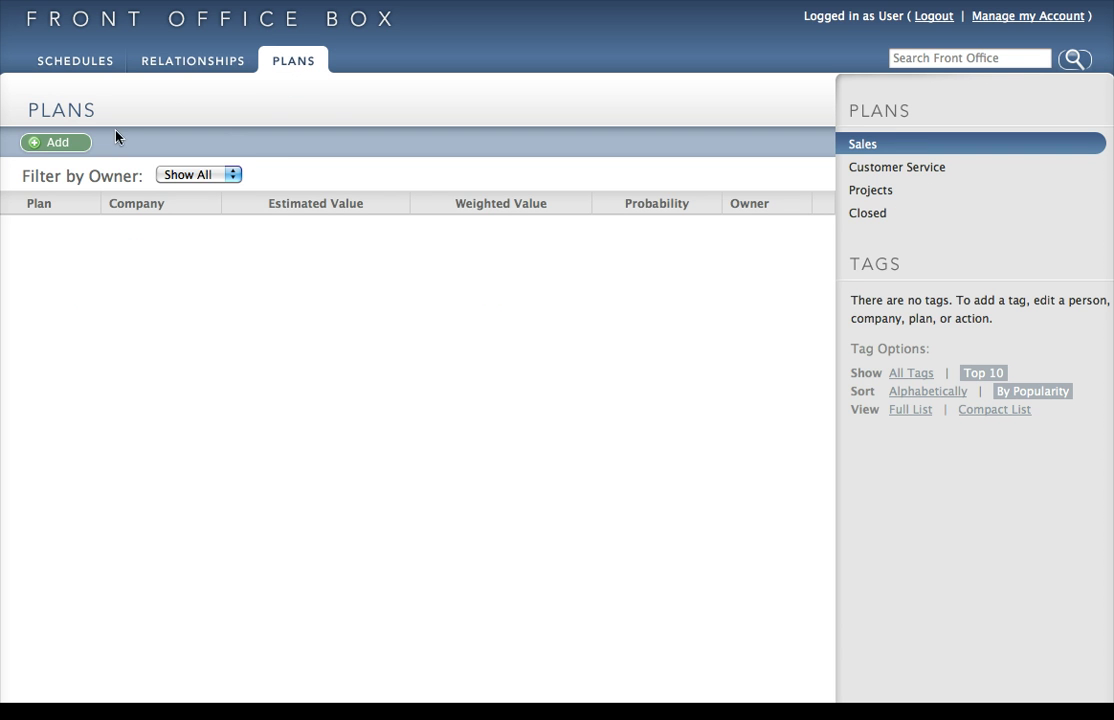
click(55, 145)
click(190, 165)
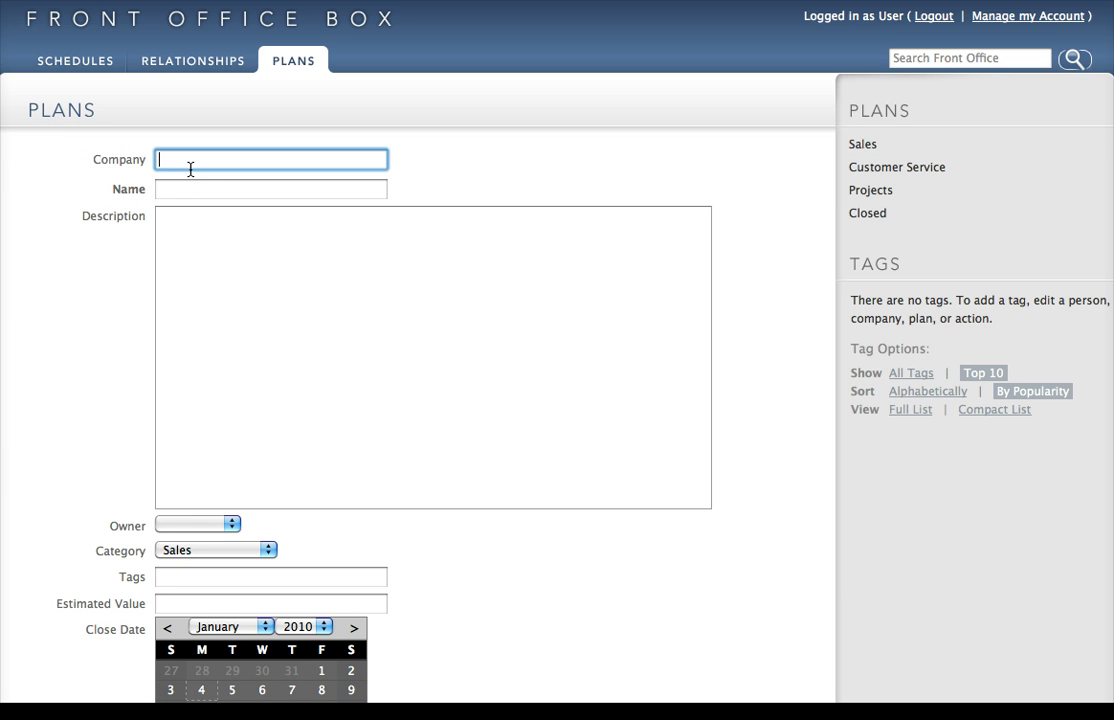
text(ABC Inc)
click(211, 196)
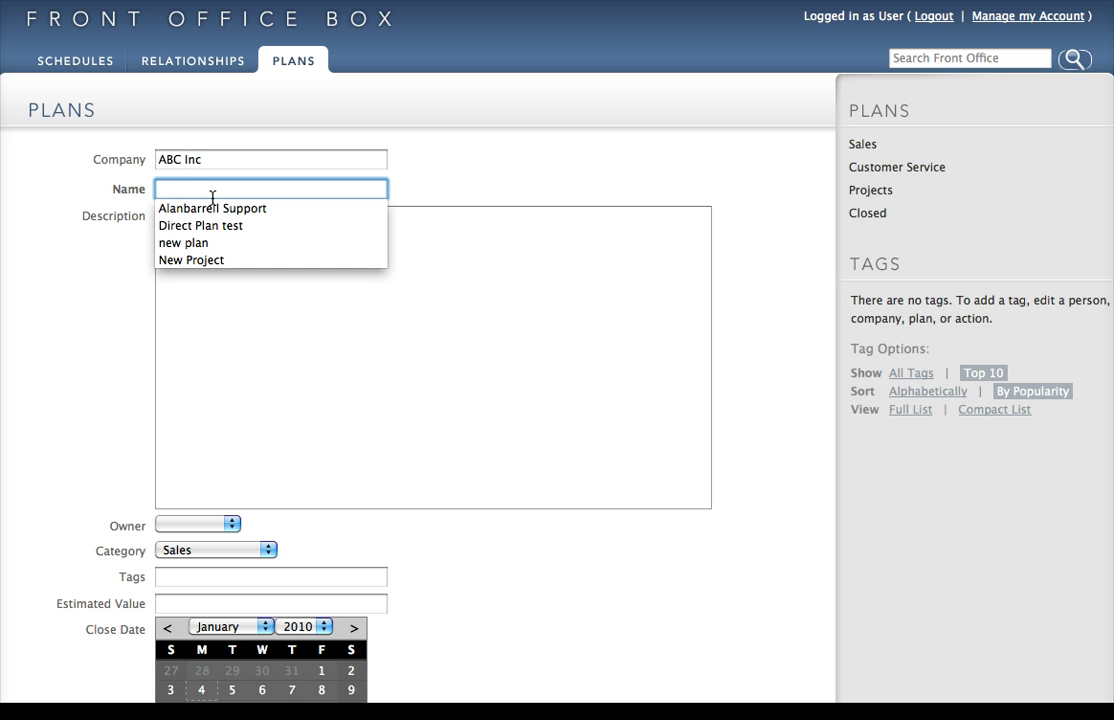
text(Test )
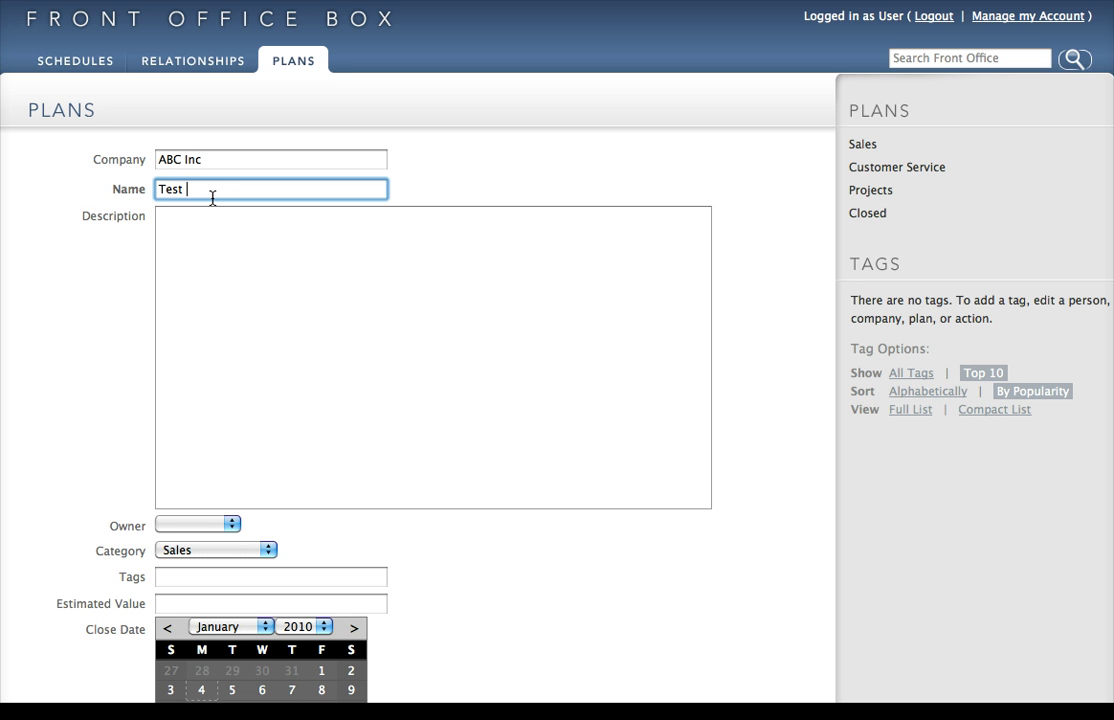
text(Sales Project)
Give the plan an estimated value of 10,000 and a close date of today, then save it.
click(212, 237)
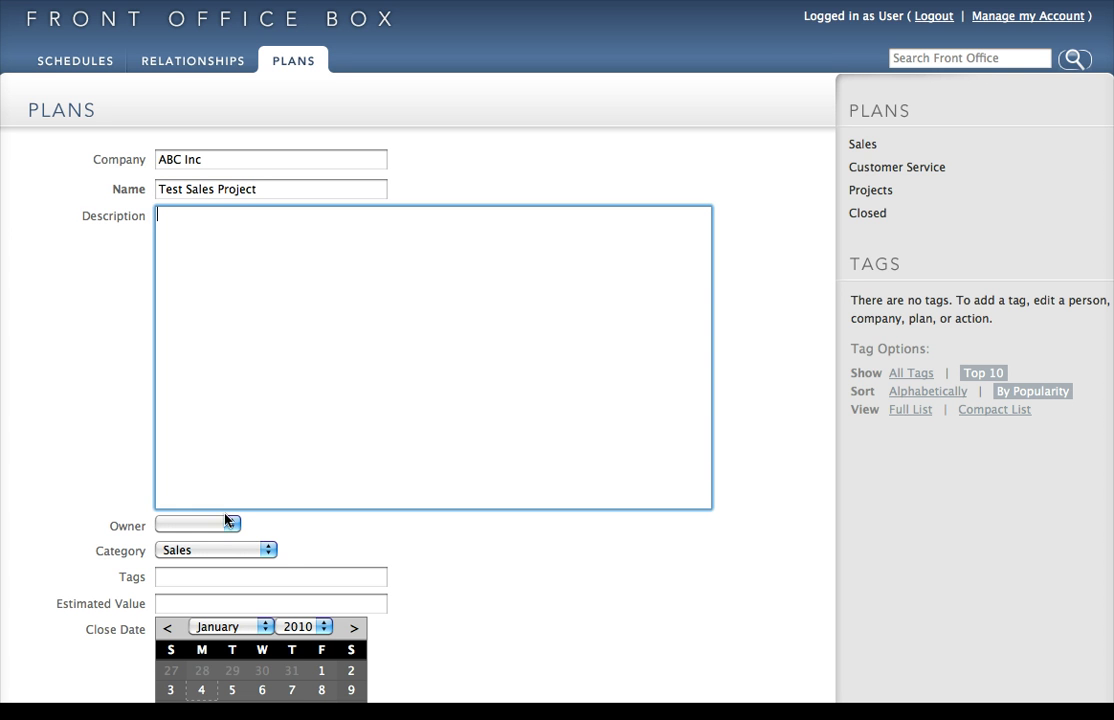
click(220, 605)
text(10,000)
scroll(250, 610, down, 5)
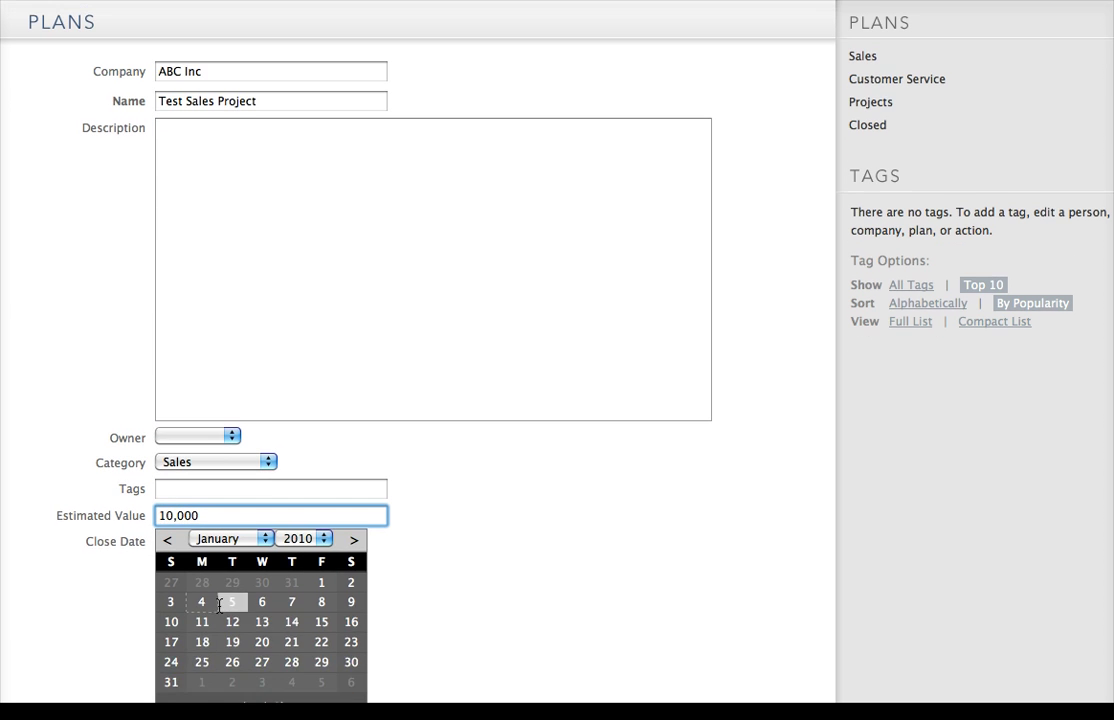
click(245, 621)
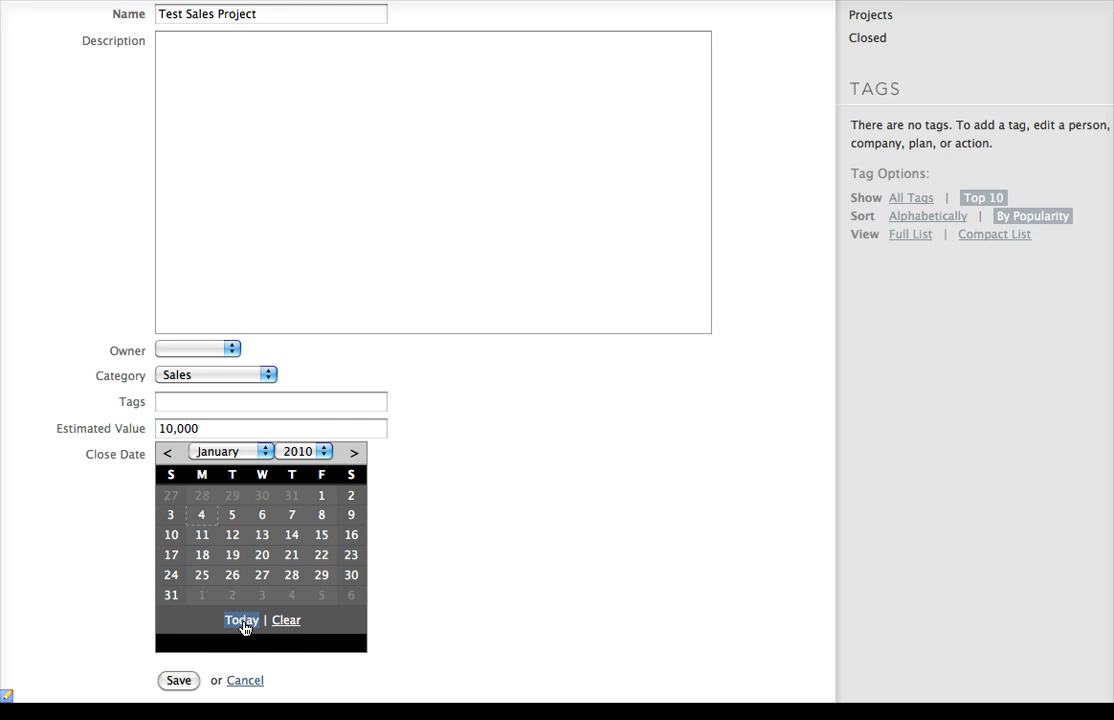
click(176, 683)
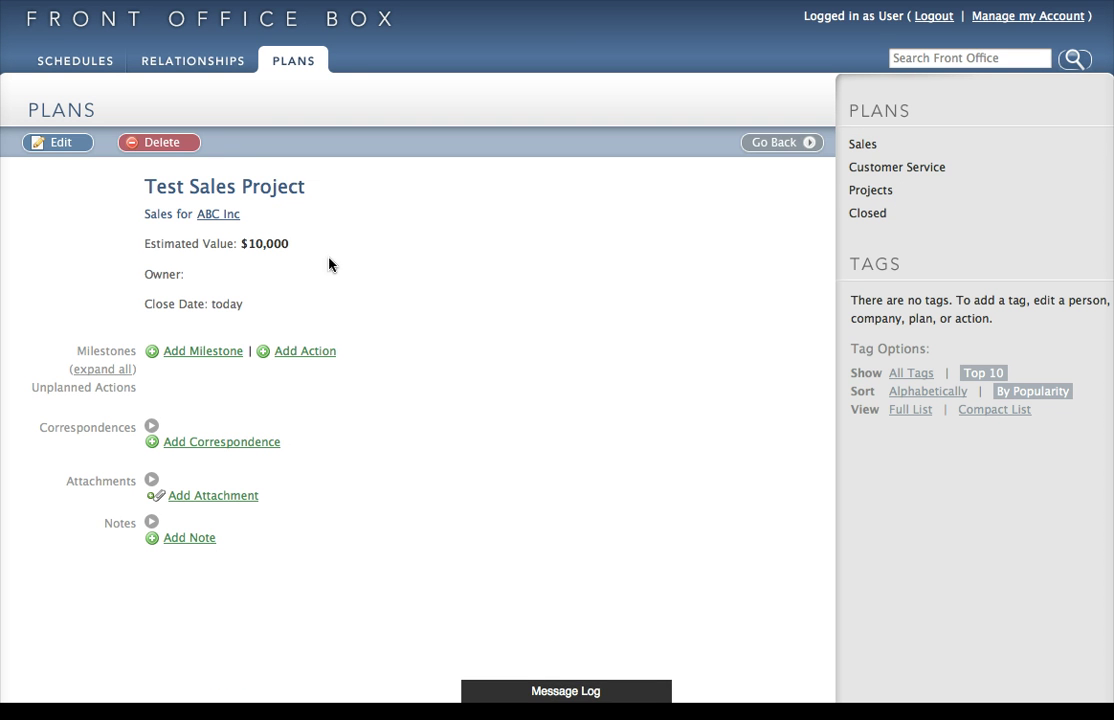
click(293, 62)
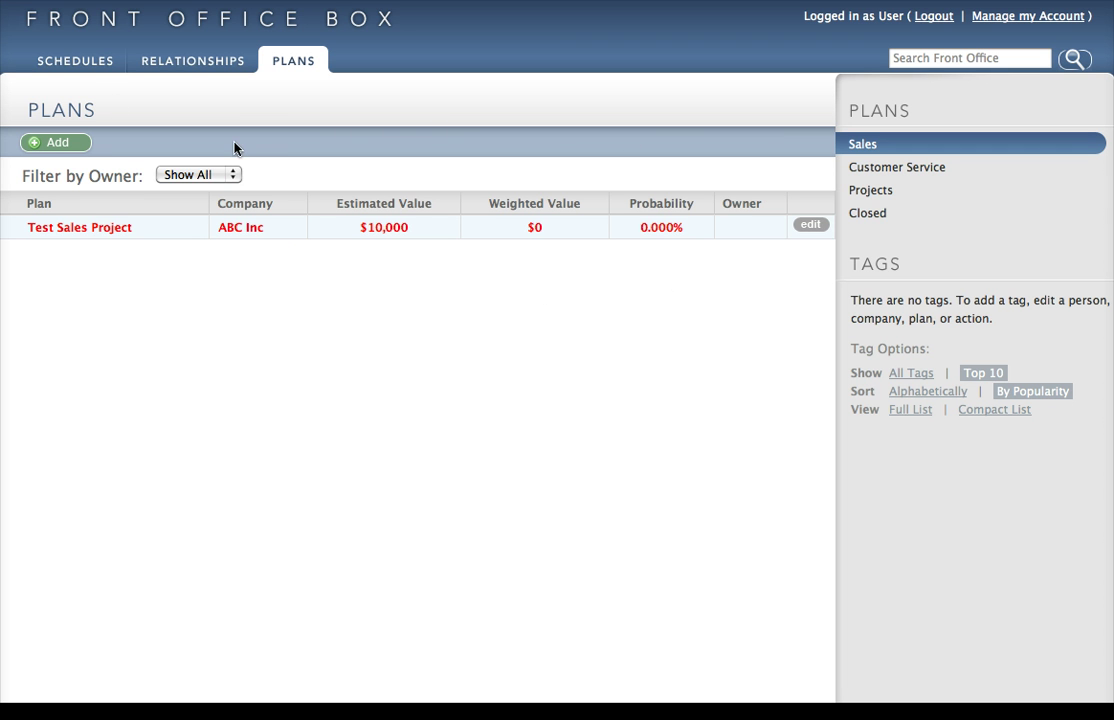
triple_click(95, 236)
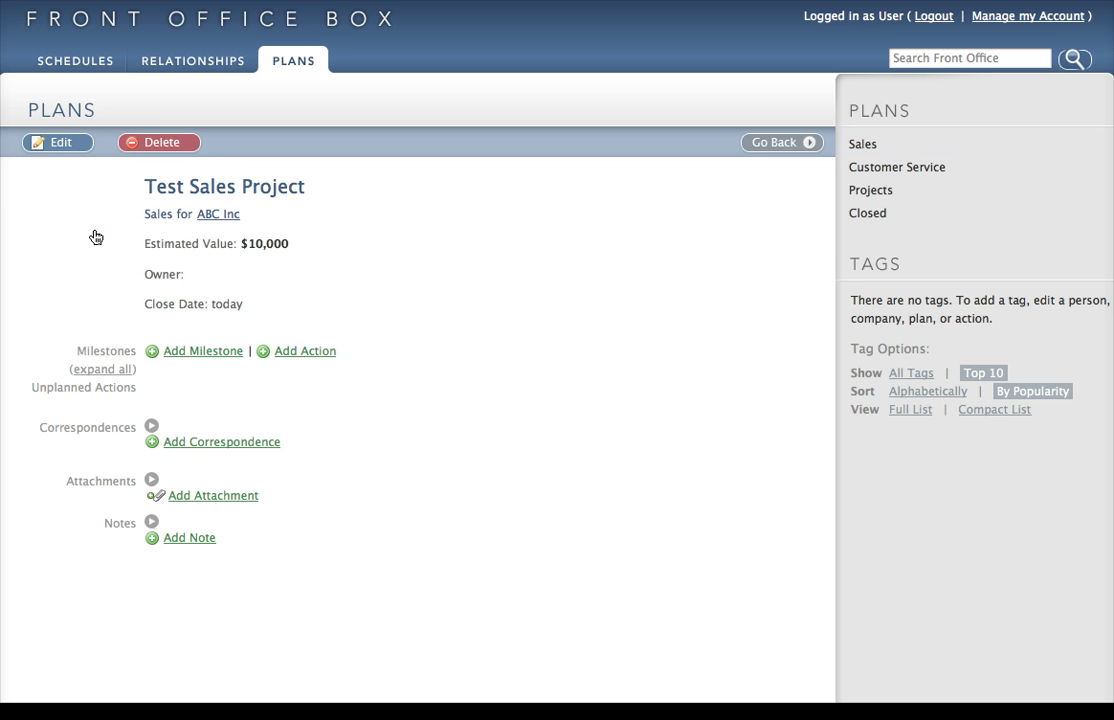
Add a milestone named 'Order' due January 6, 2010 to Test Sales Project.
click(189, 352)
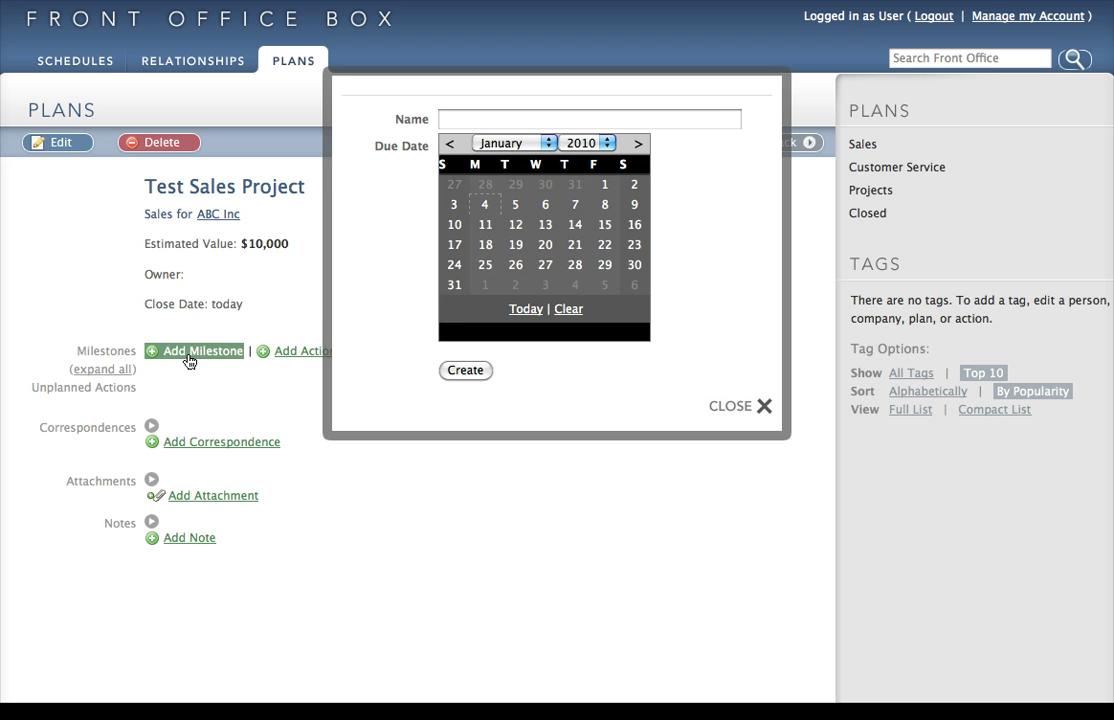
click(458, 121)
text(Order)
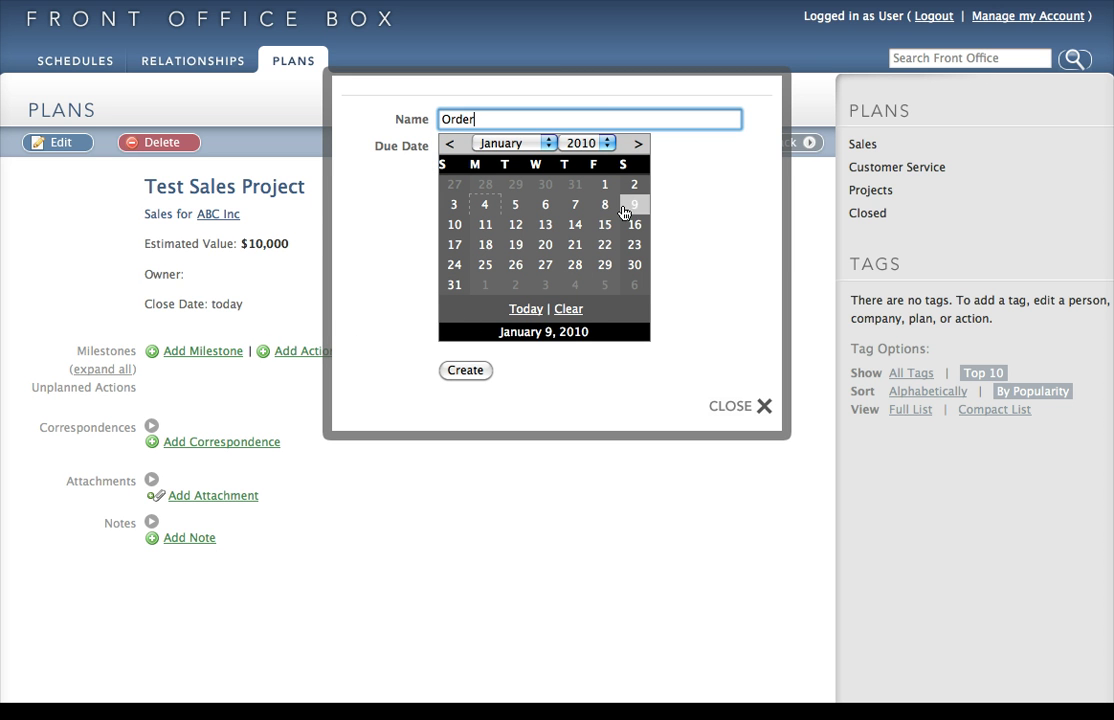
click(545, 206)
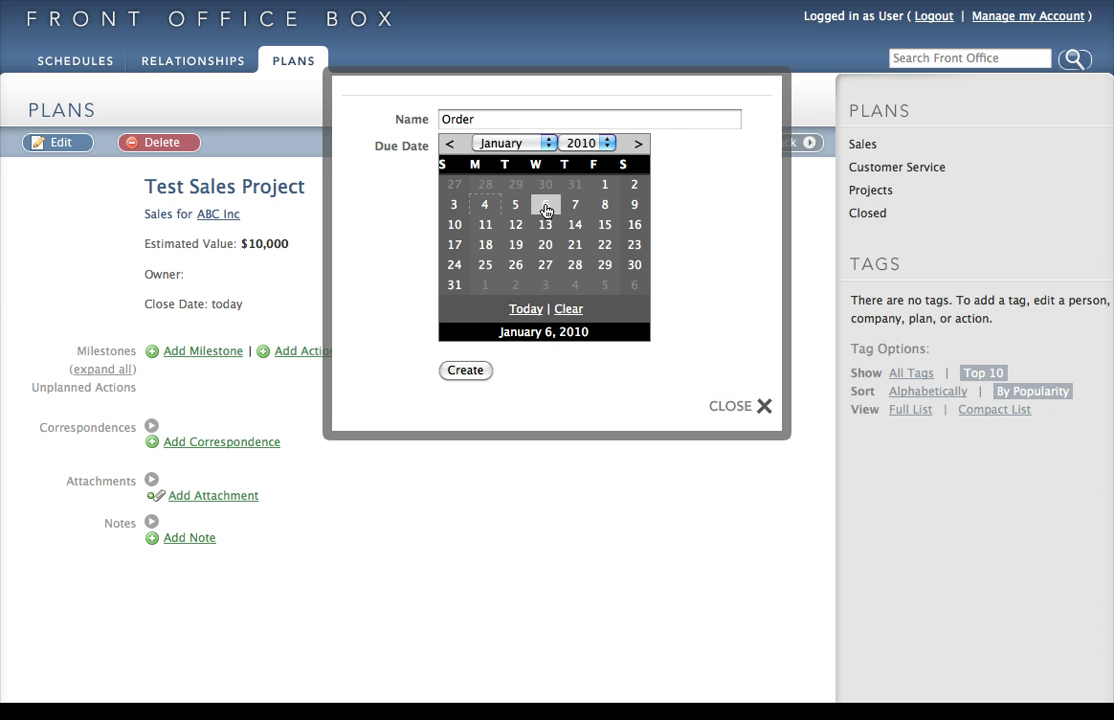
click(465, 372)
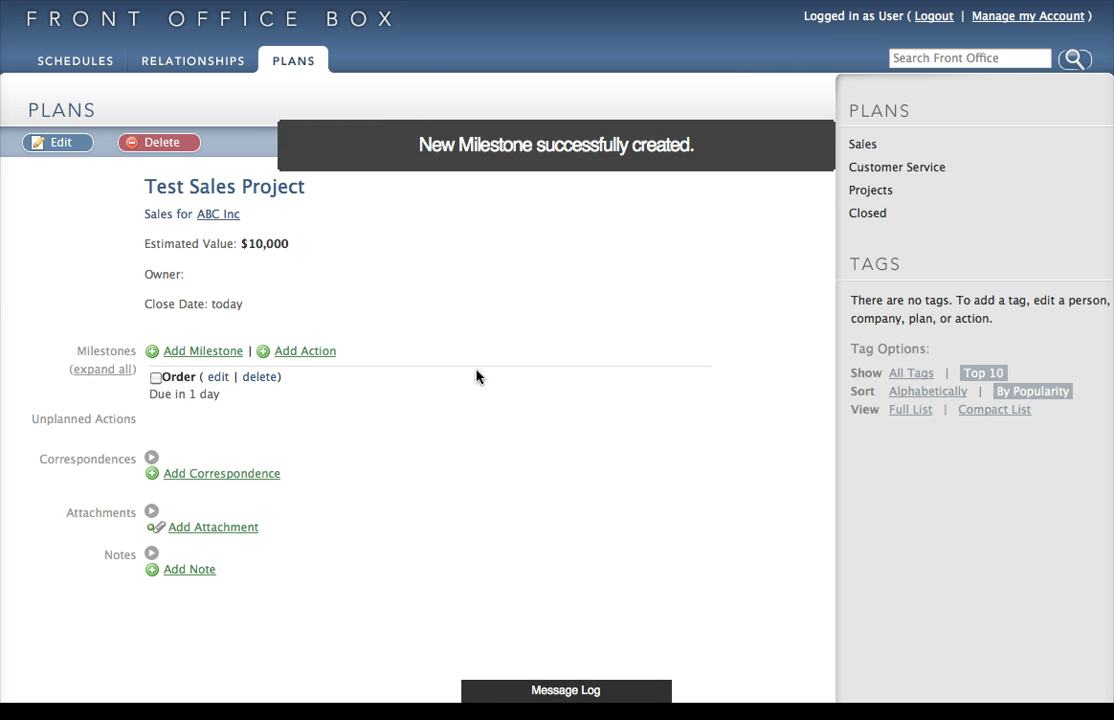
Create a new action described 'collect the order before lunch'.
click(320, 352)
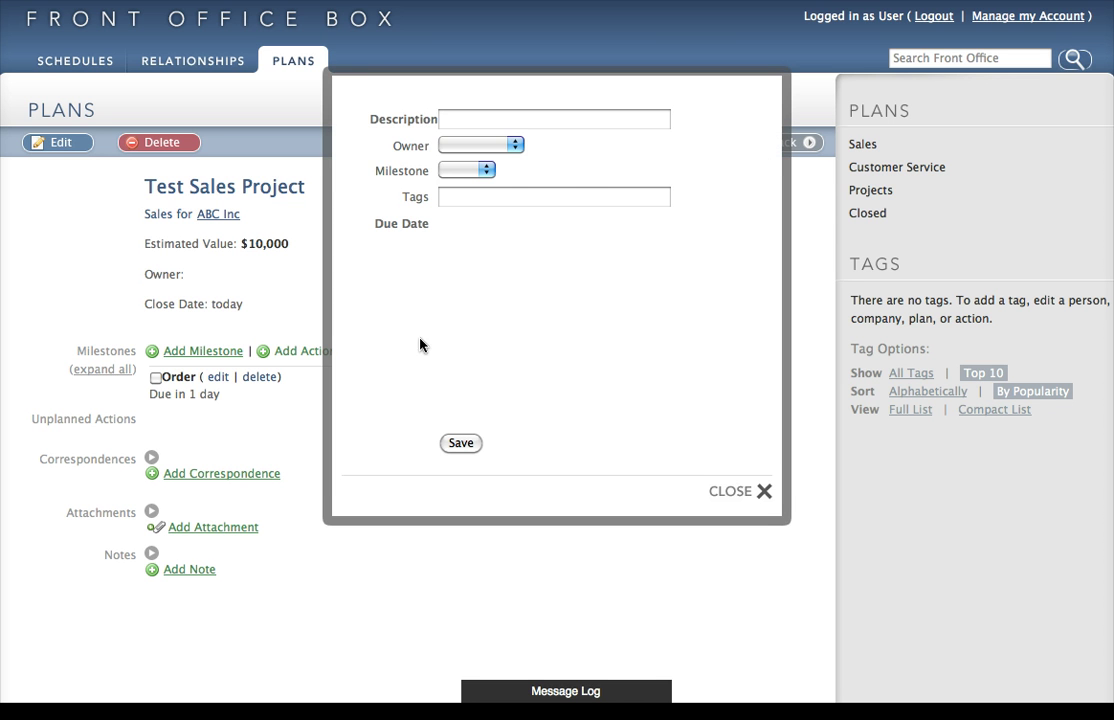
click(483, 119)
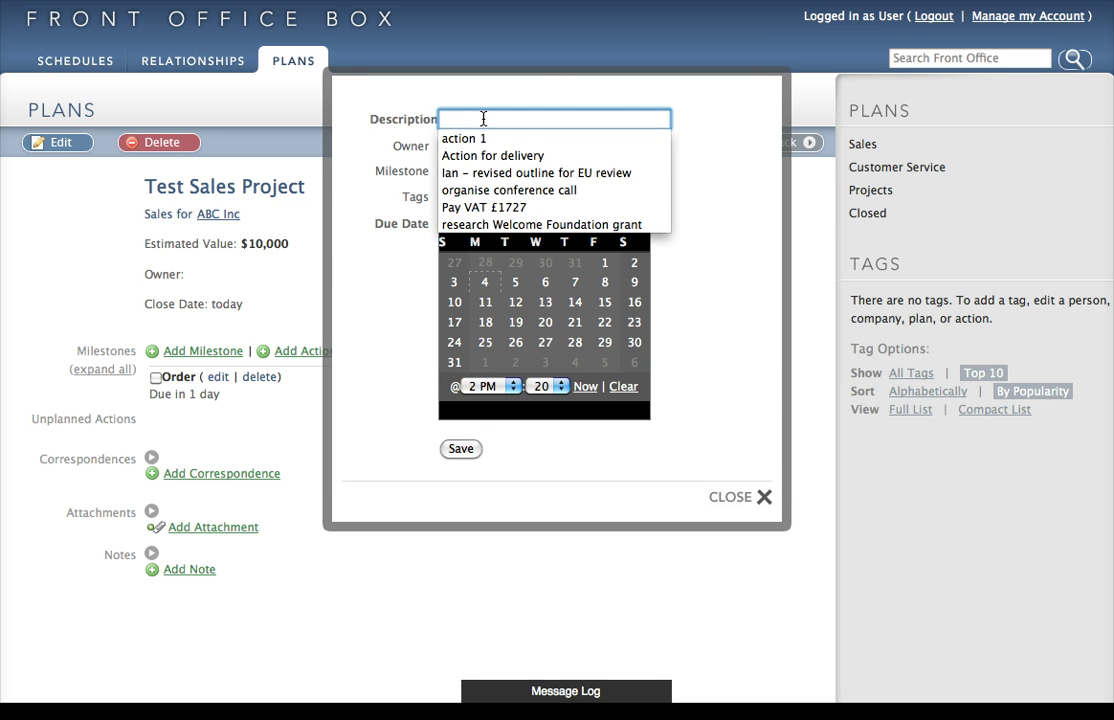
text(coellect)
key(BackSpace)
key(BackSpace)
key(BackSpace)
key(BackSpace)
key(BackSpace)
key(BackSpace)
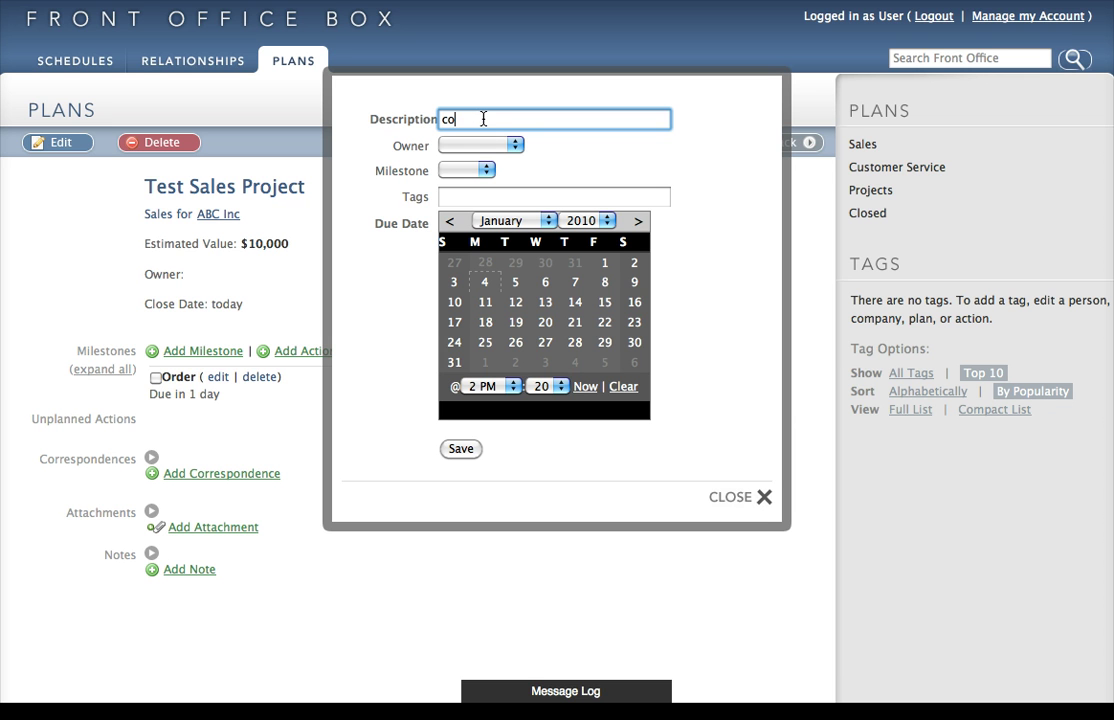
text(llect inte)
key(BackSpace)
key(BackSpace)
key(BackSpace)
text(the ord)
text(er before lunch)
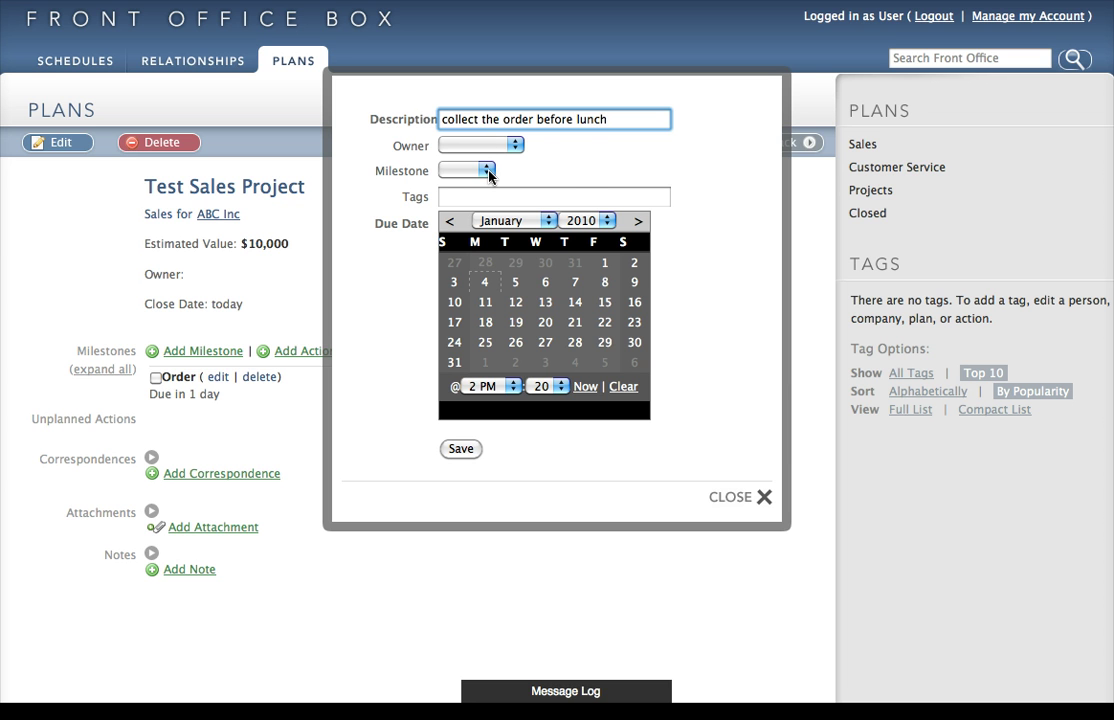
Attach the action to the Order milestone, due January 6, and save it.
click(488, 175)
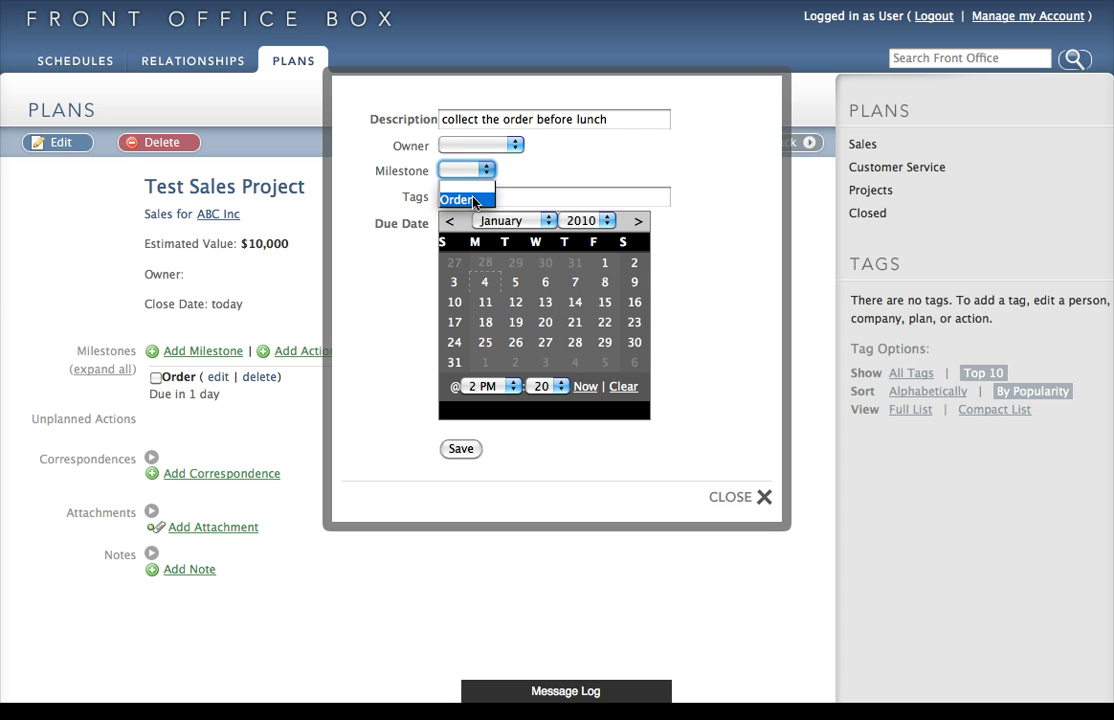
click(474, 201)
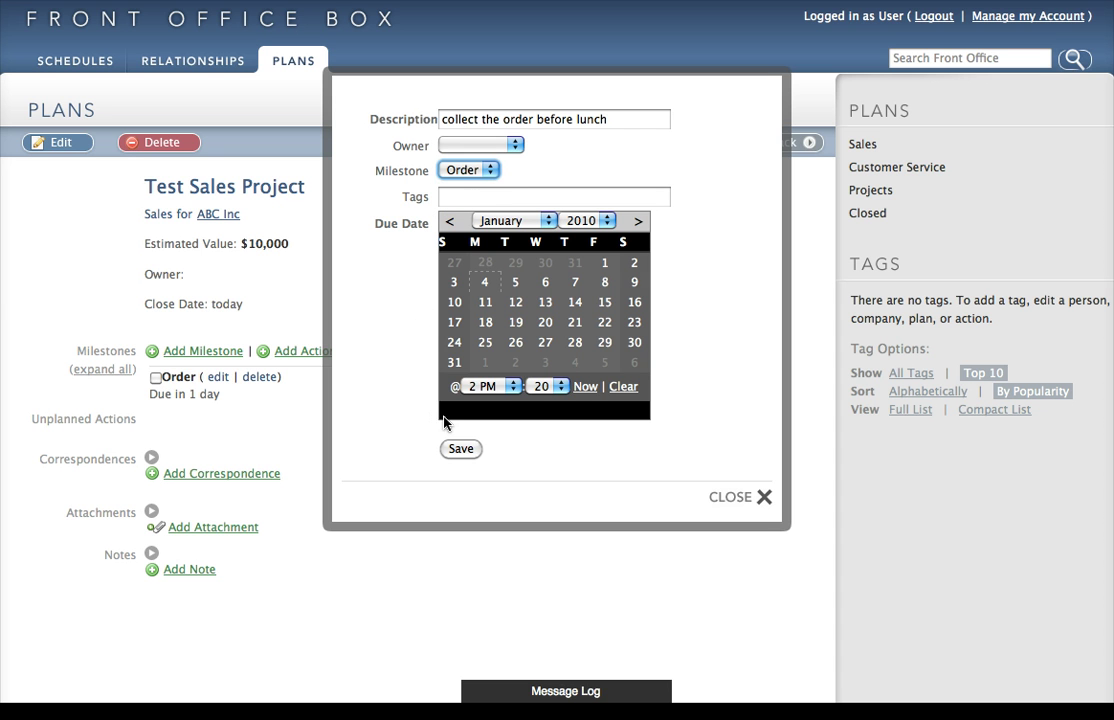
click(546, 285)
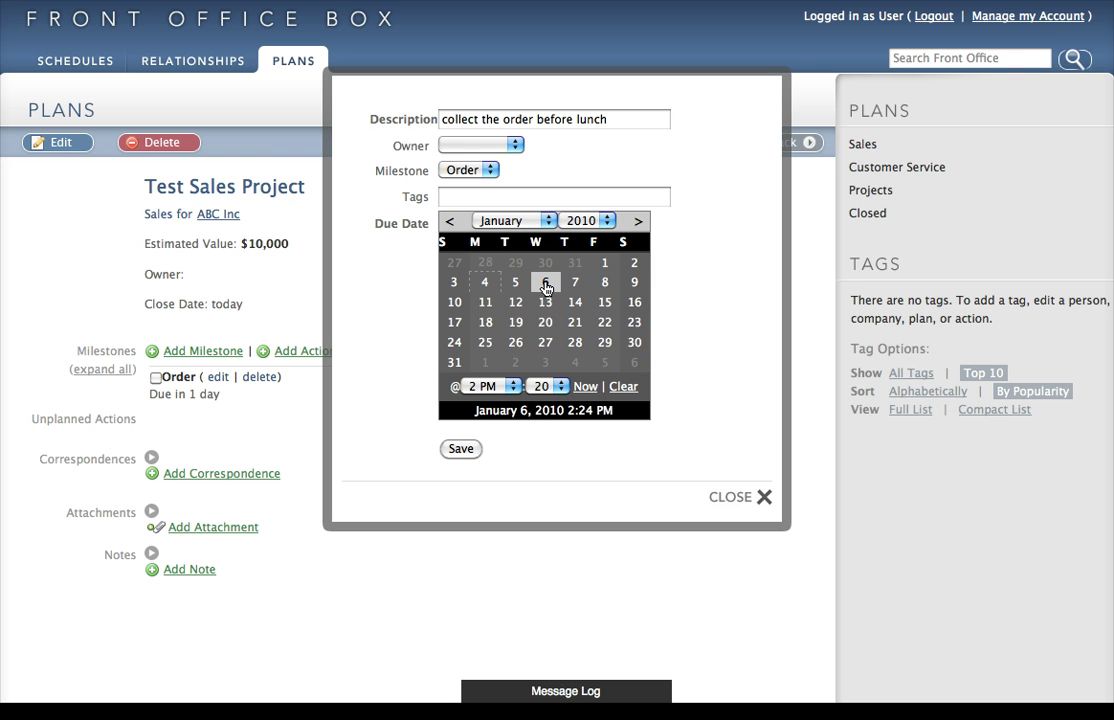
click(461, 449)
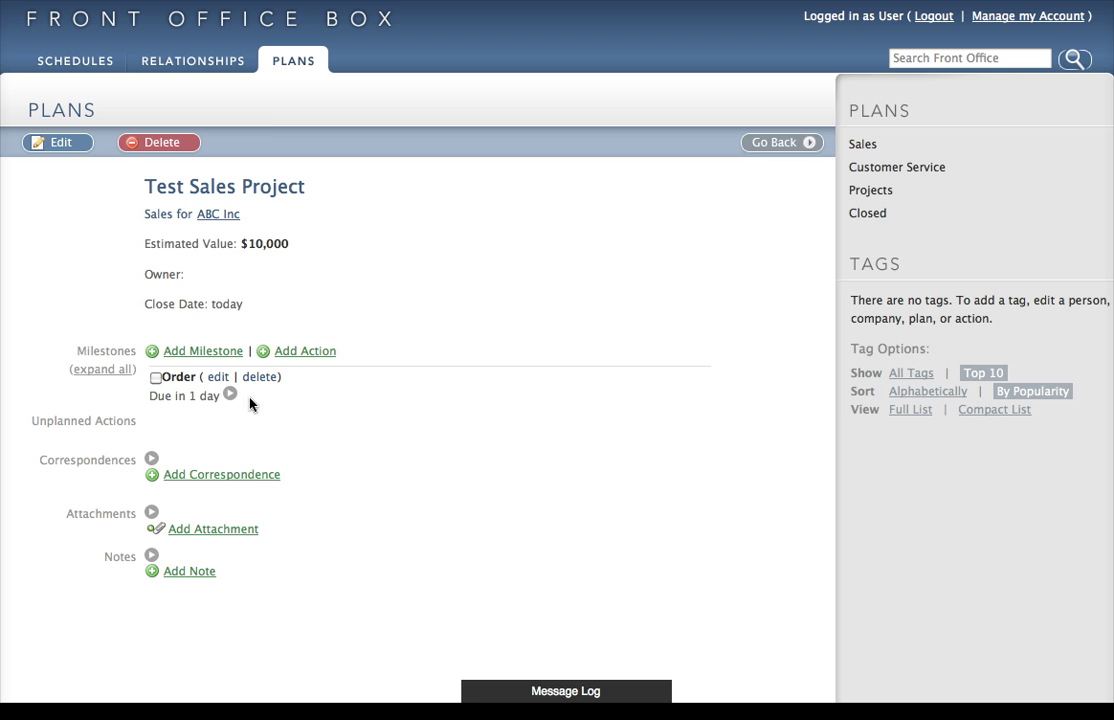
Expand the Order milestone, then show upcoming actions for Anyone in Schedules.
click(230, 394)
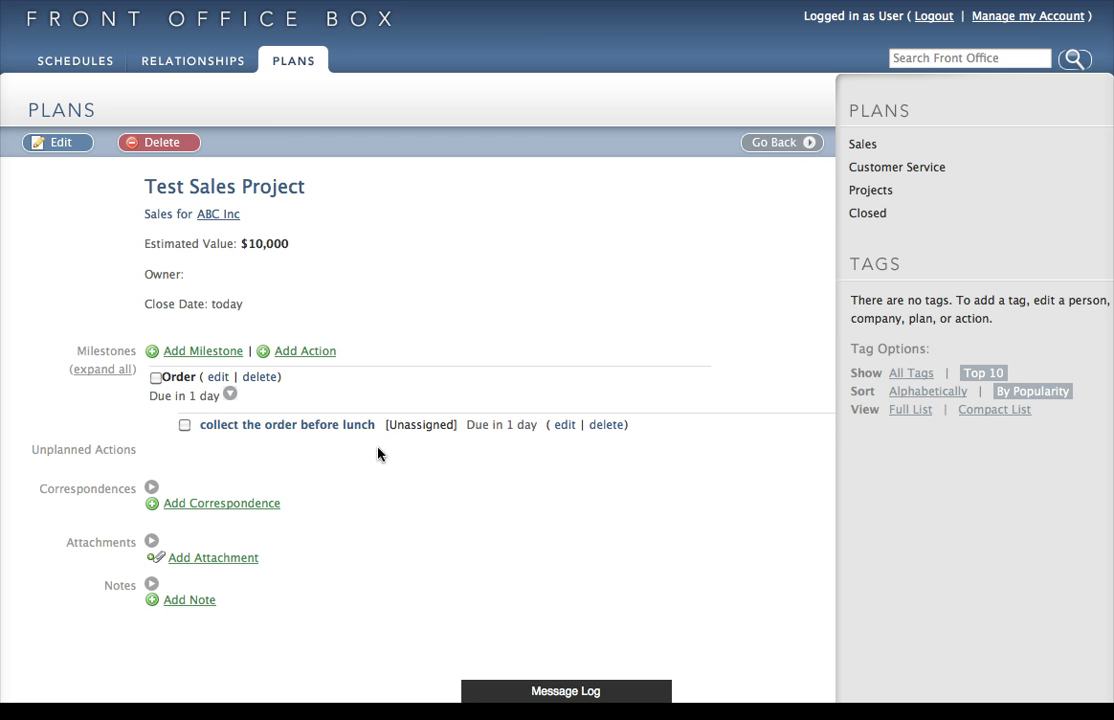
click(63, 64)
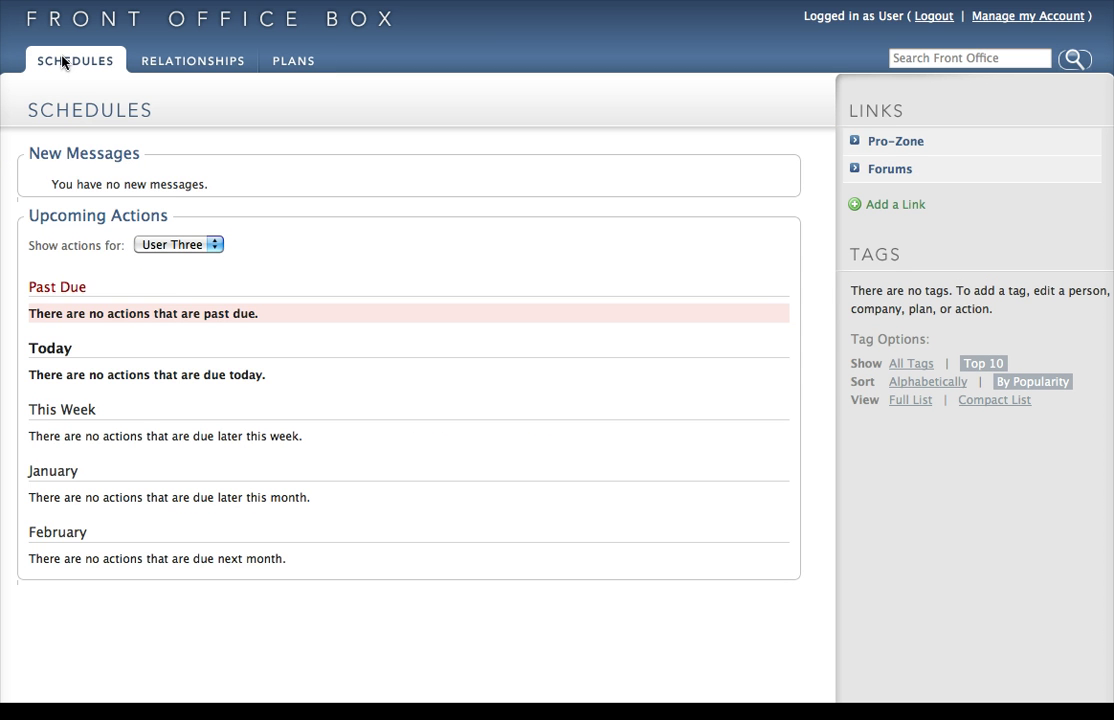
click(206, 248)
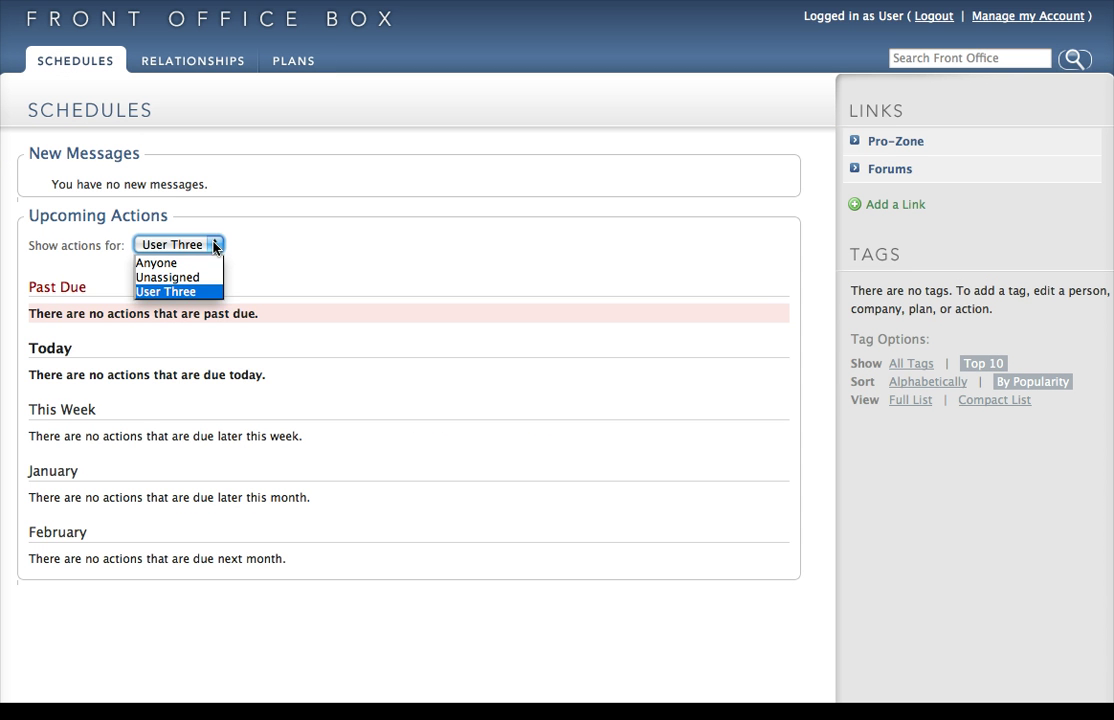
click(203, 265)
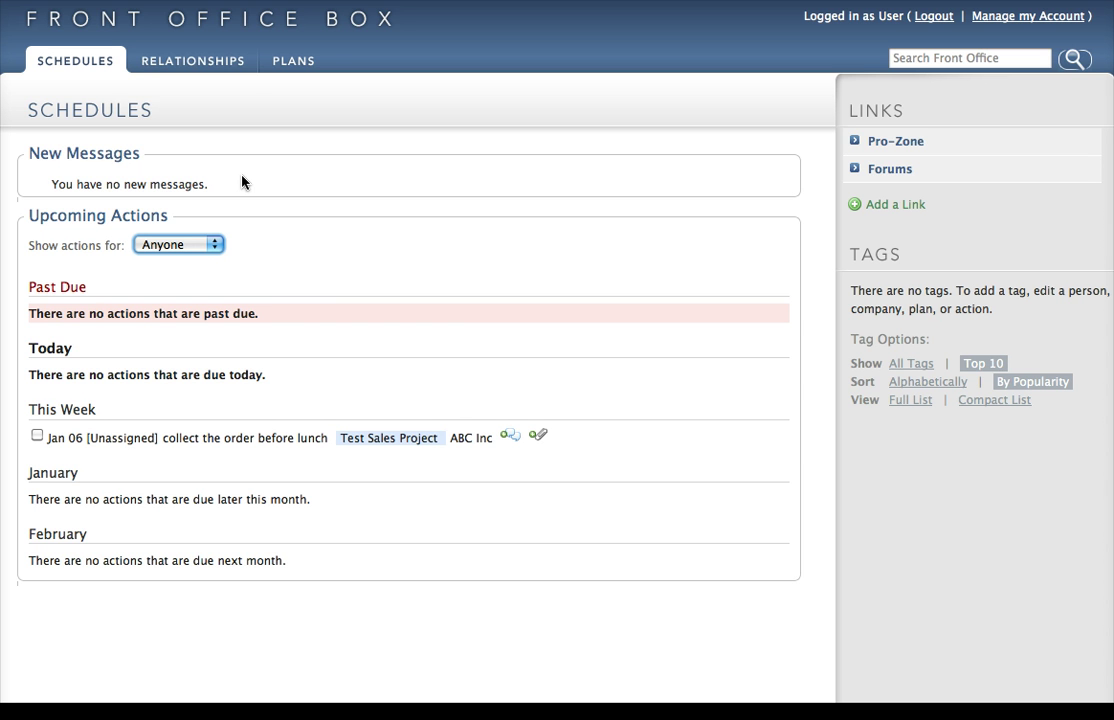
click(284, 65)
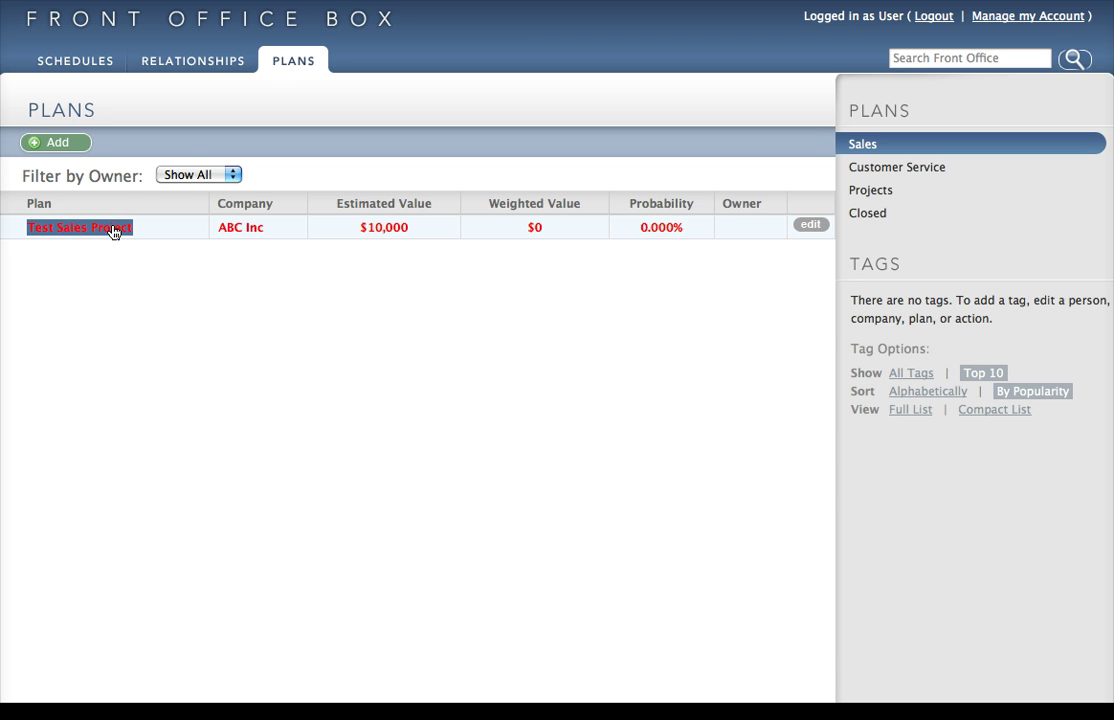
Mark Test Sales Project's Order milestone complete and view the plan at 100% probability, weighted $10,000.
click(113, 231)
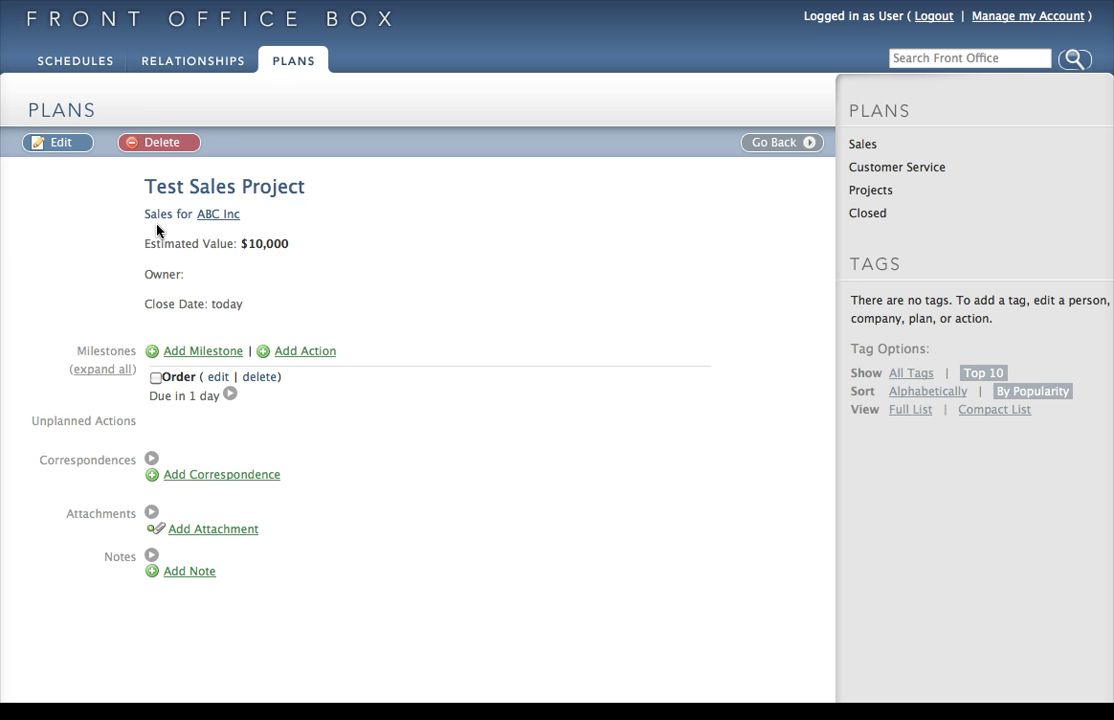
click(156, 379)
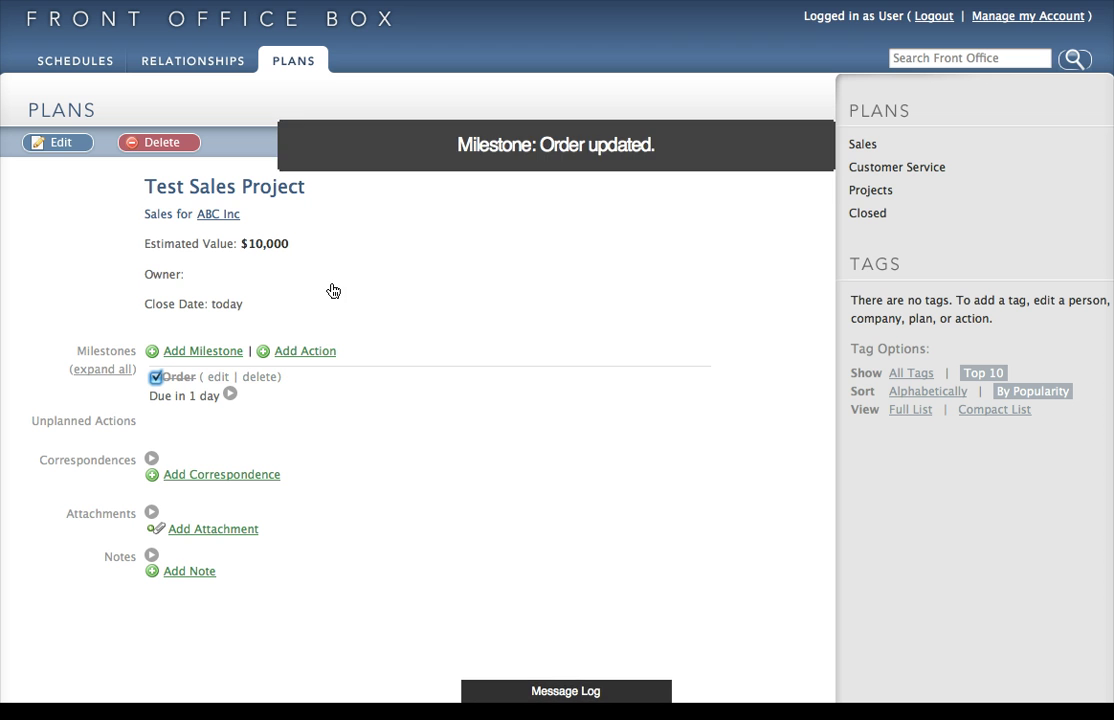
click(298, 67)
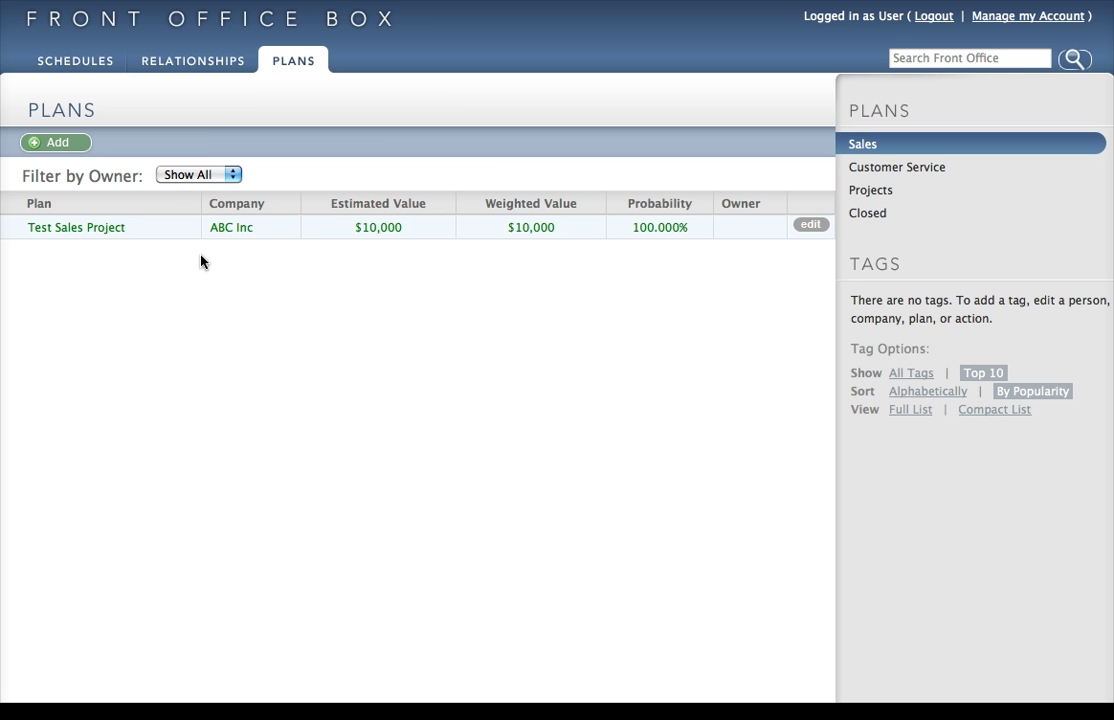